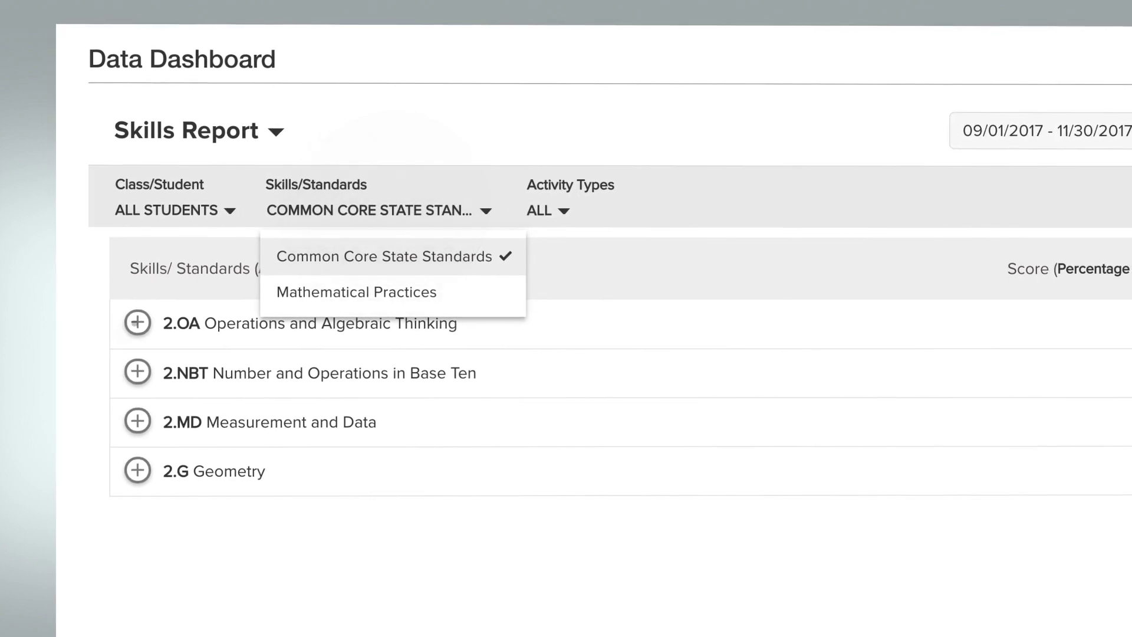
Expand 2.OA and its addition-and-subtraction topic to reveal 2.OA.1, then view the Activity Types filter.
left_click(132, 323)
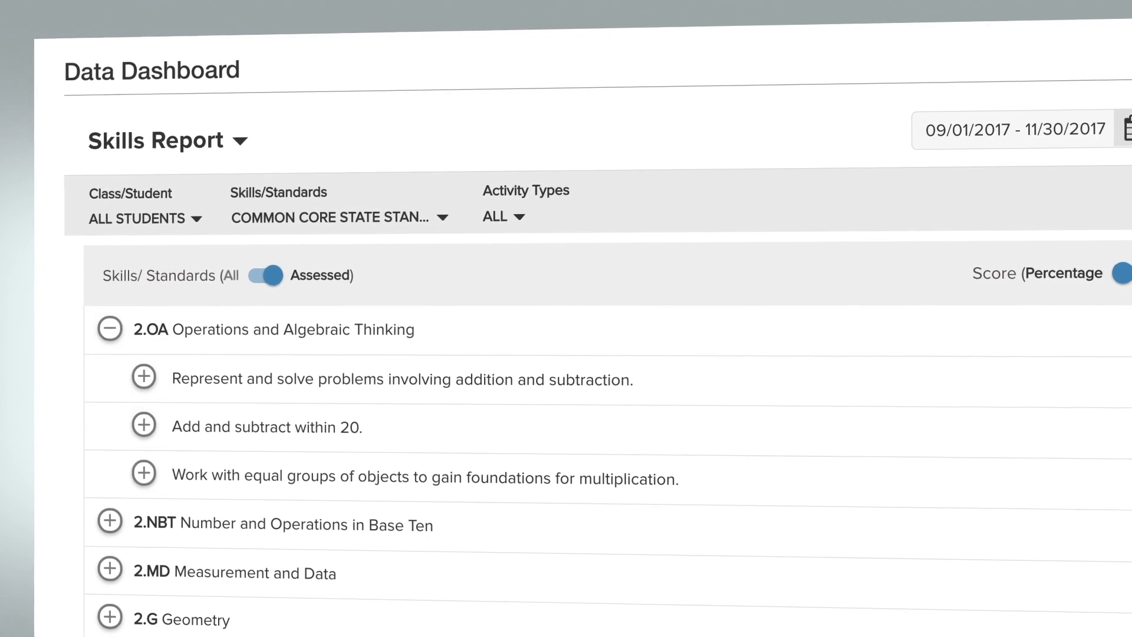
left_click(142, 377)
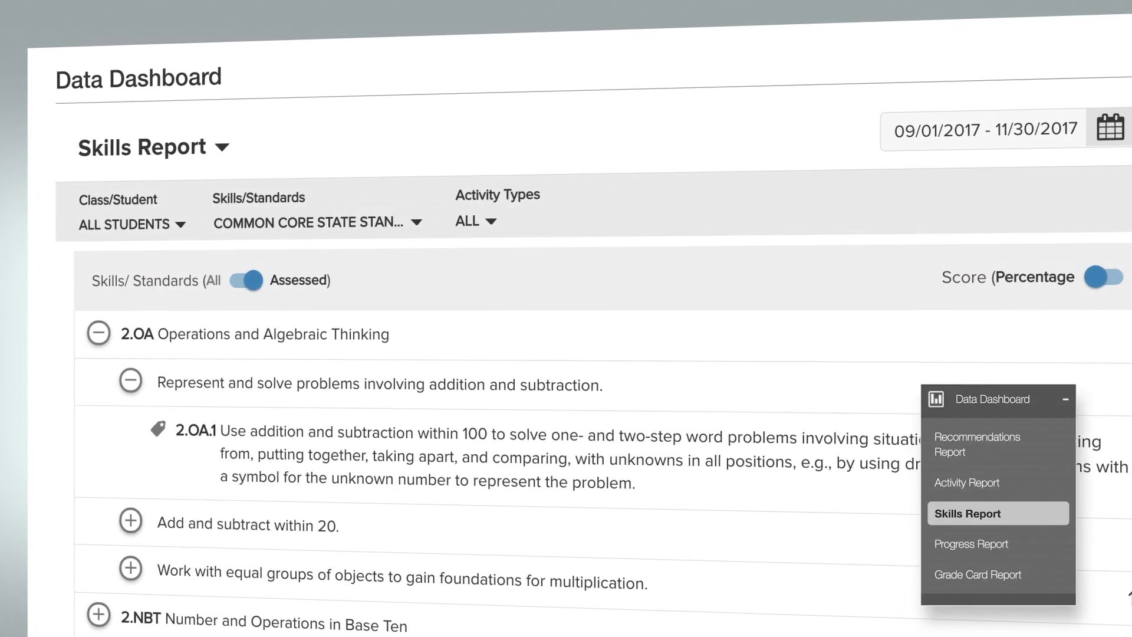
left_click(486, 220)
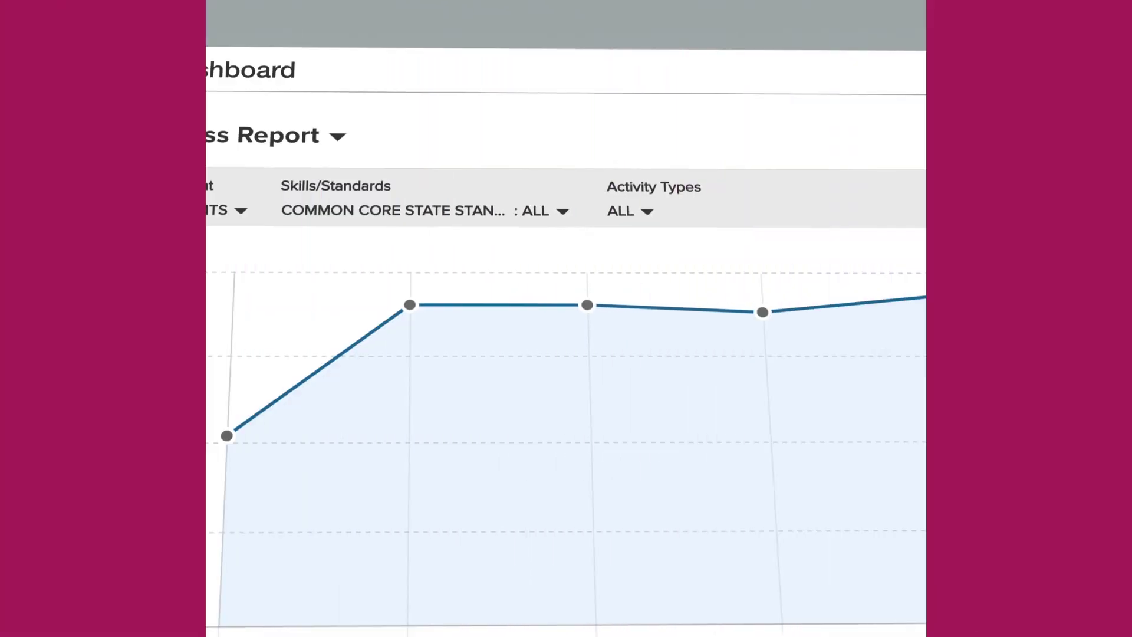